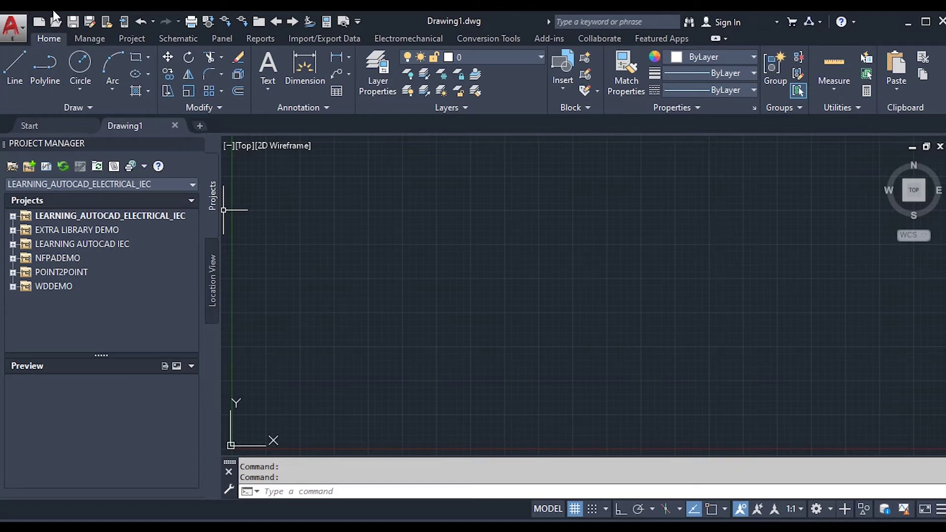
Review the options for opening files and the lists of recent and currently open documents
click(21, 34)
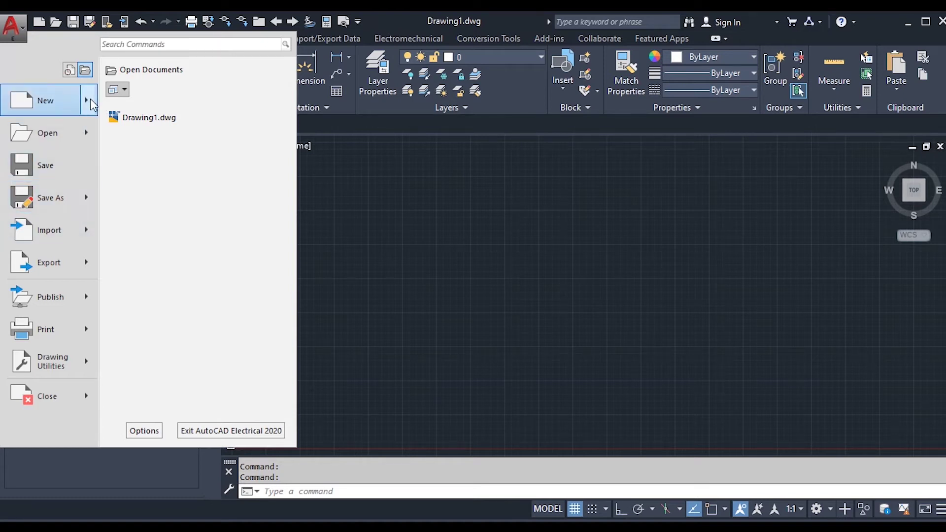
mouse_move(90, 102)
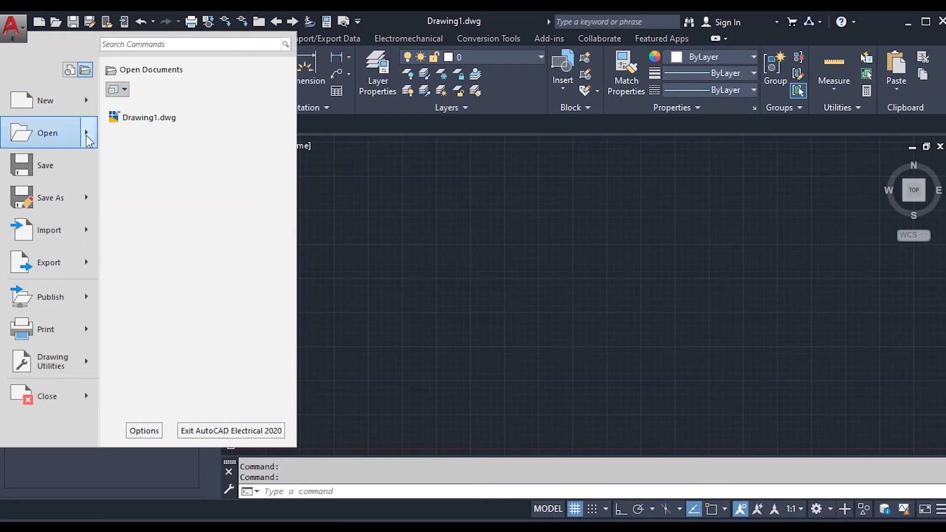
mouse_move(86, 141)
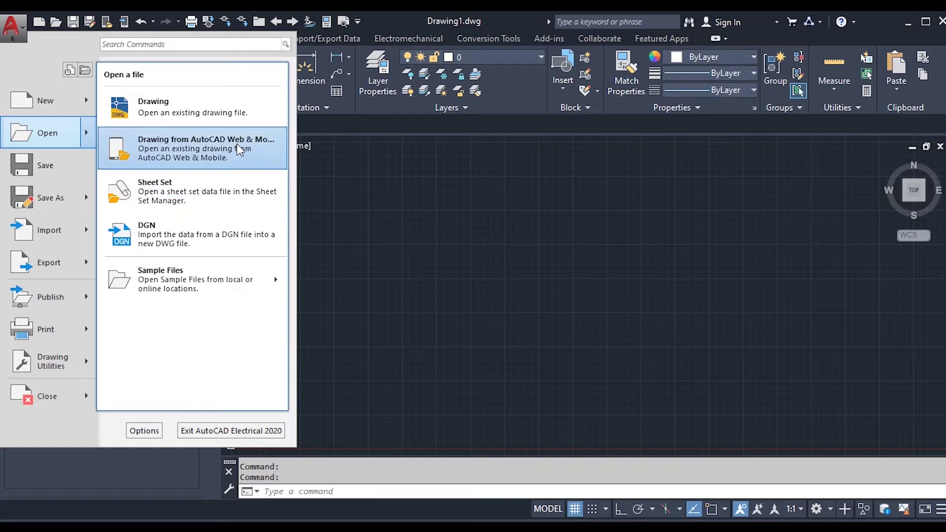
mouse_move(140, 265)
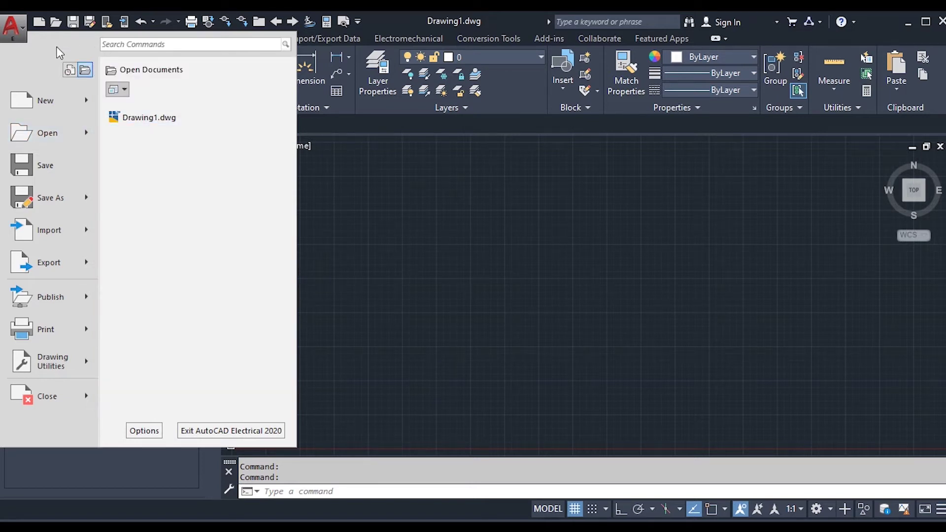
click(69, 74)
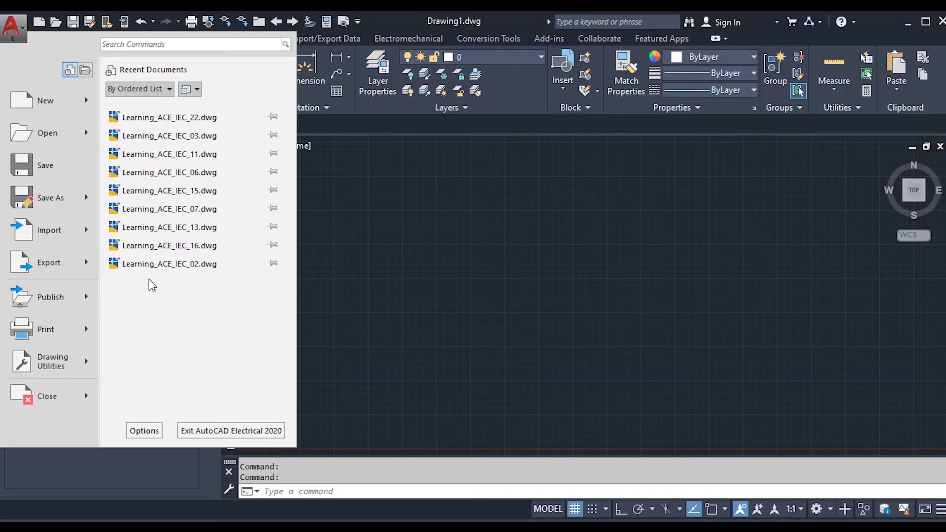
click(87, 72)
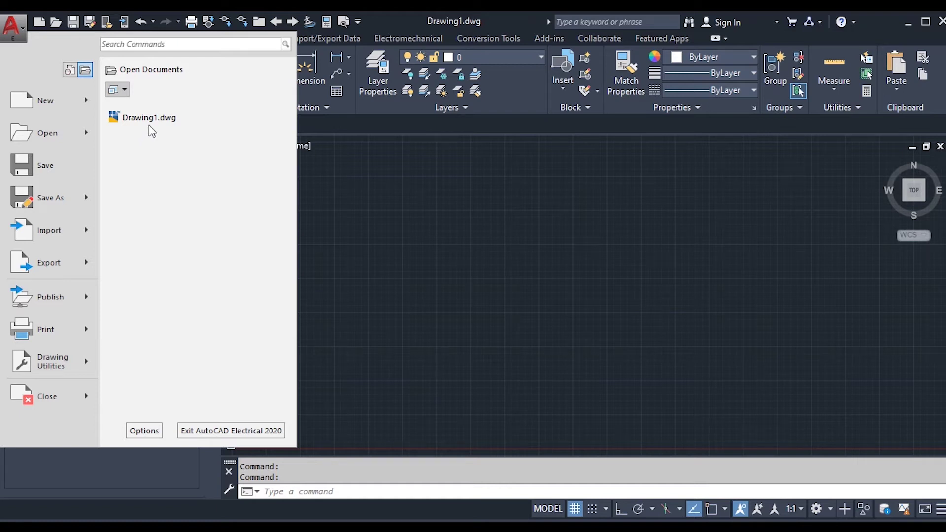
Find the Line command by searching for "line" and draw one nearly horizontal line in the lower part of the drawing
click(125, 44)
text(l)
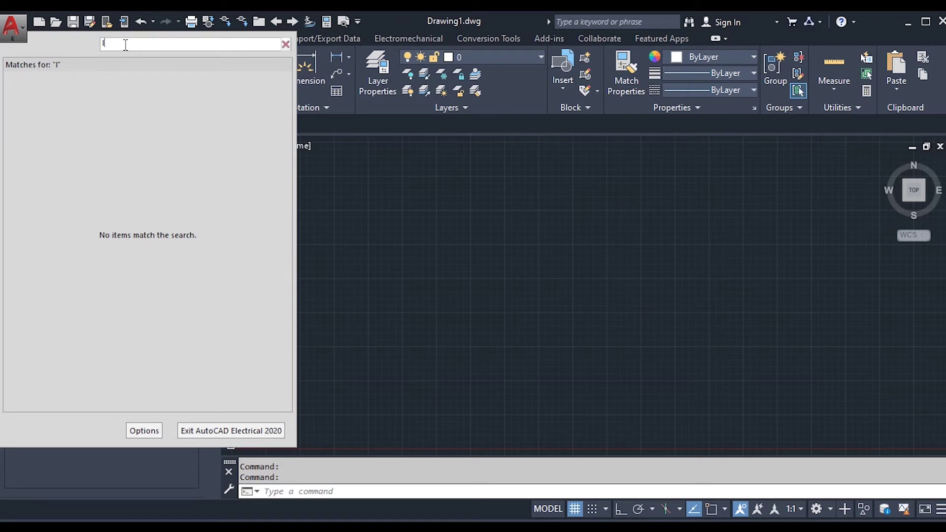
text(ine)
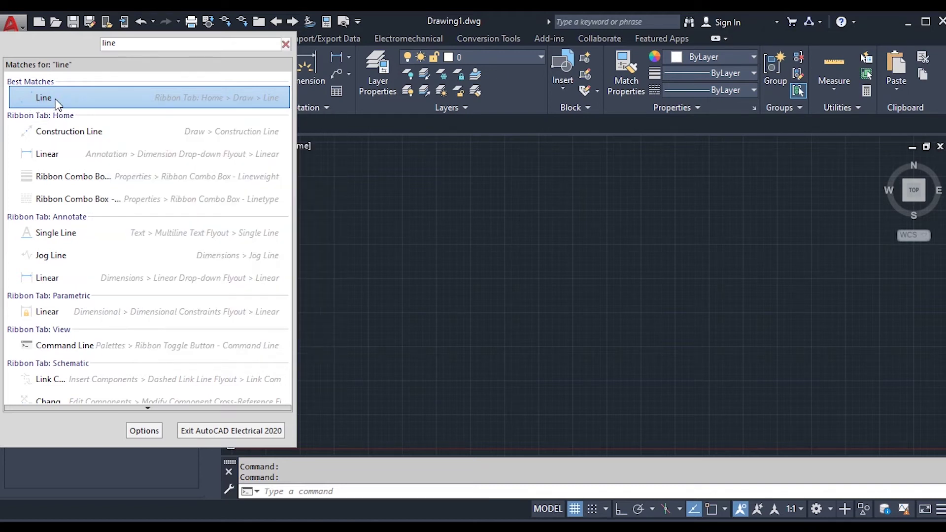
click(54, 97)
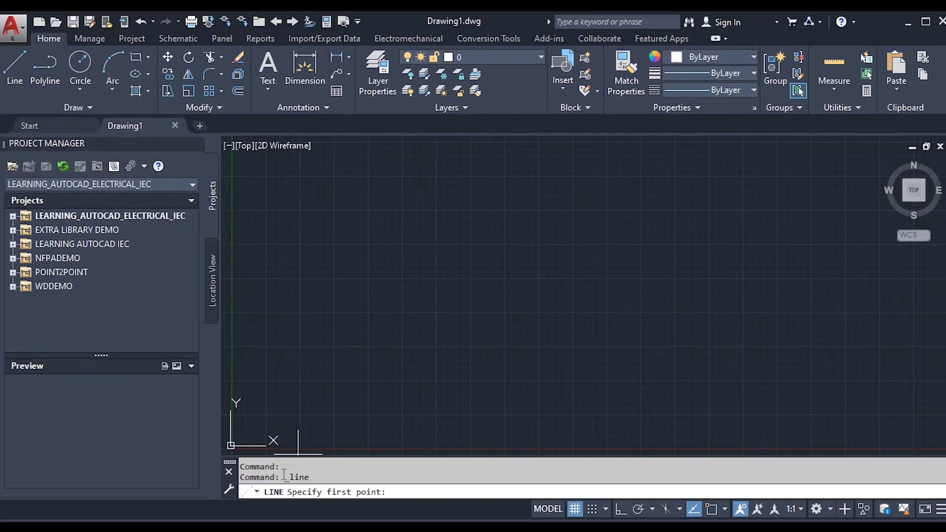
click(291, 342)
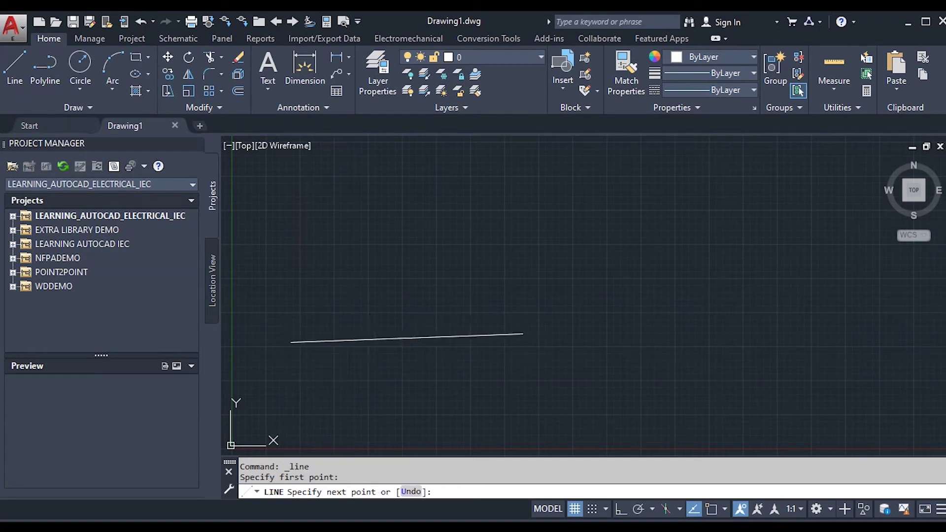
click(522, 334)
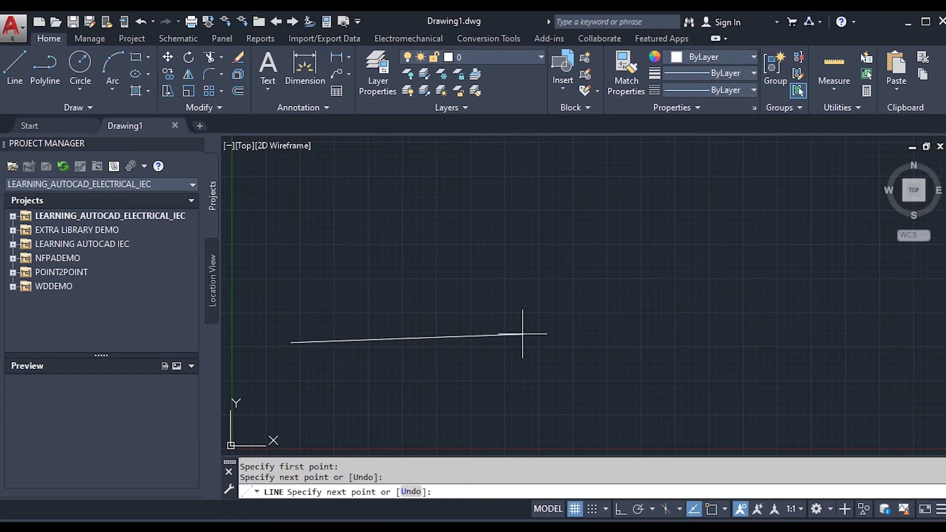
key(Return)
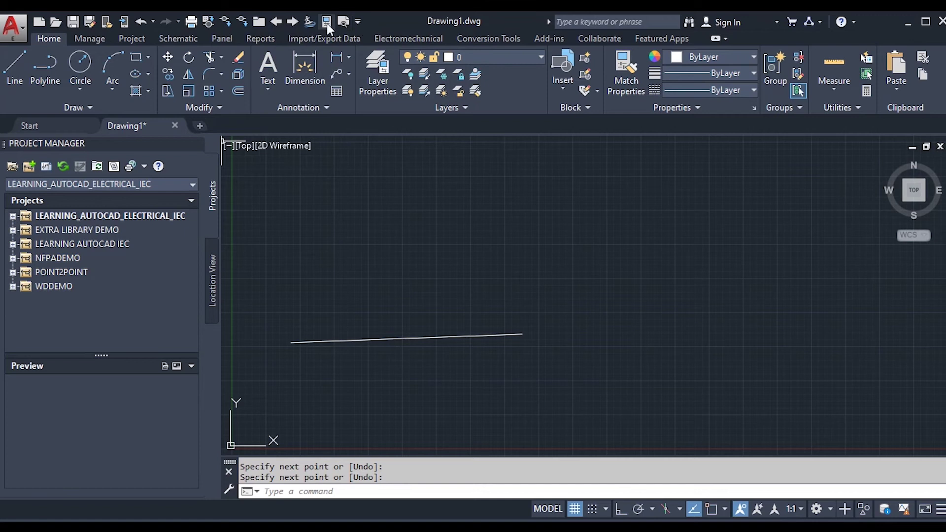
Remove Plot Preview from the Quick Access Toolbar and add it back
click(357, 22)
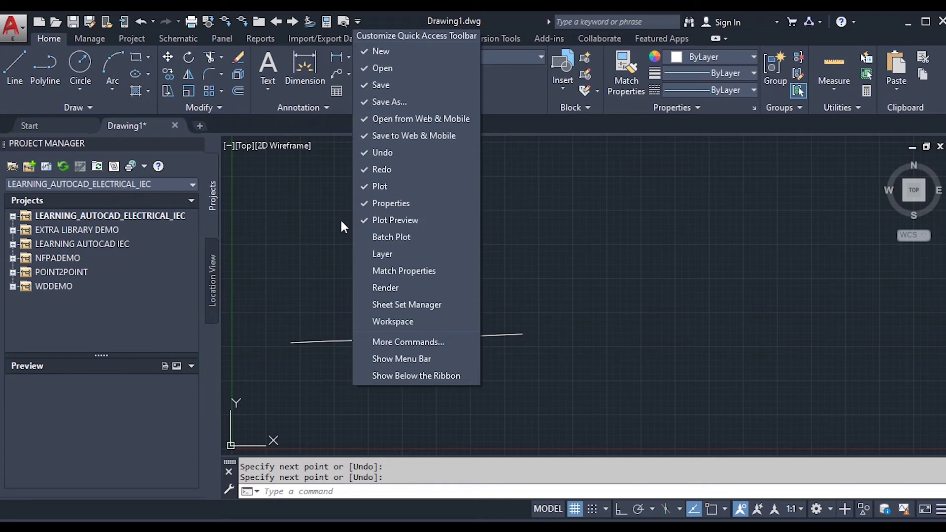
click(367, 221)
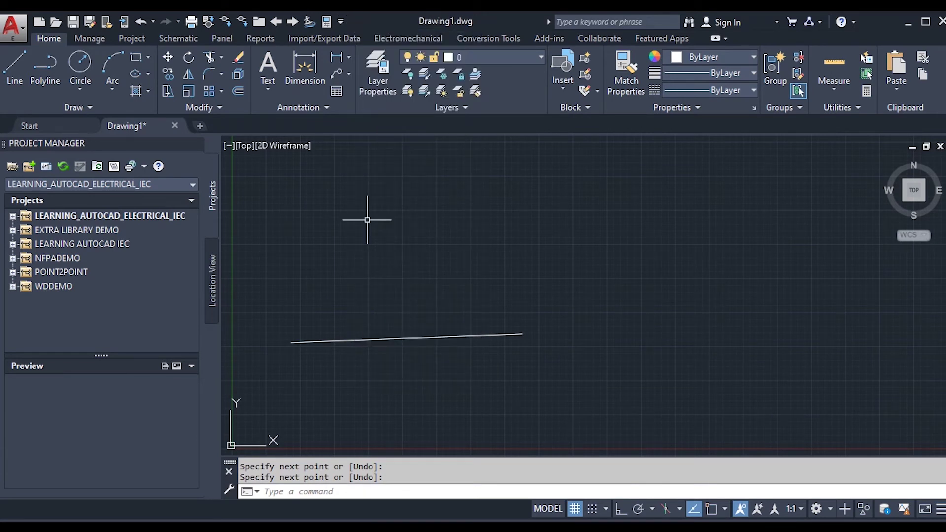
click(341, 22)
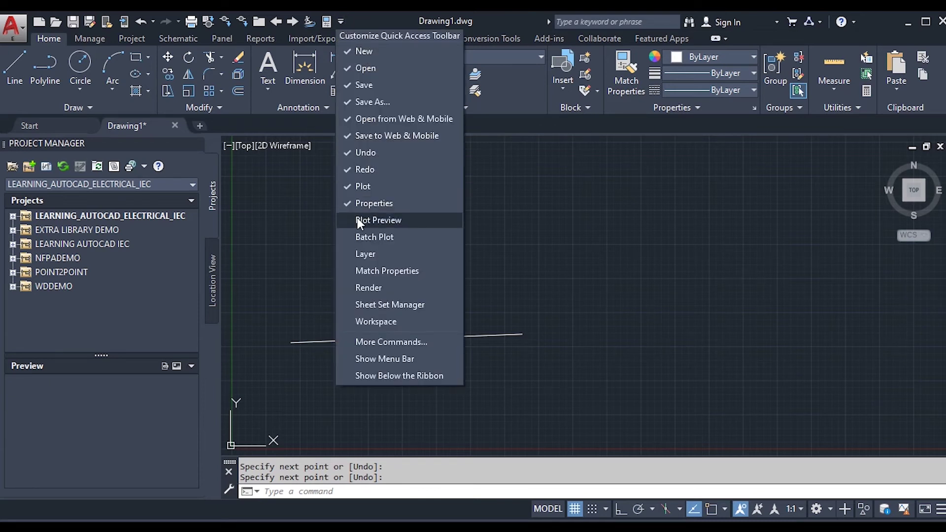
click(377, 220)
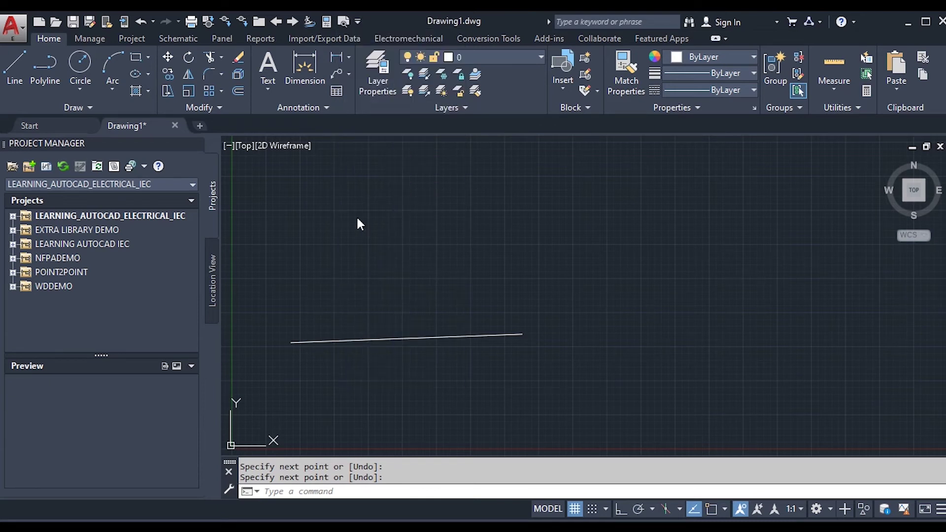
Open the full list of commands available for the Quick Access Toolbar and filter it to ELECTRICAL Commands
click(358, 21)
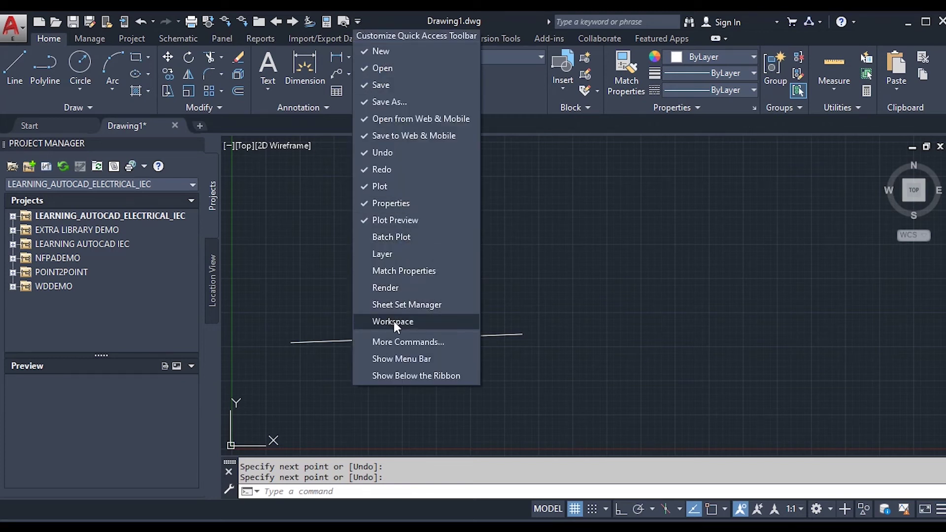
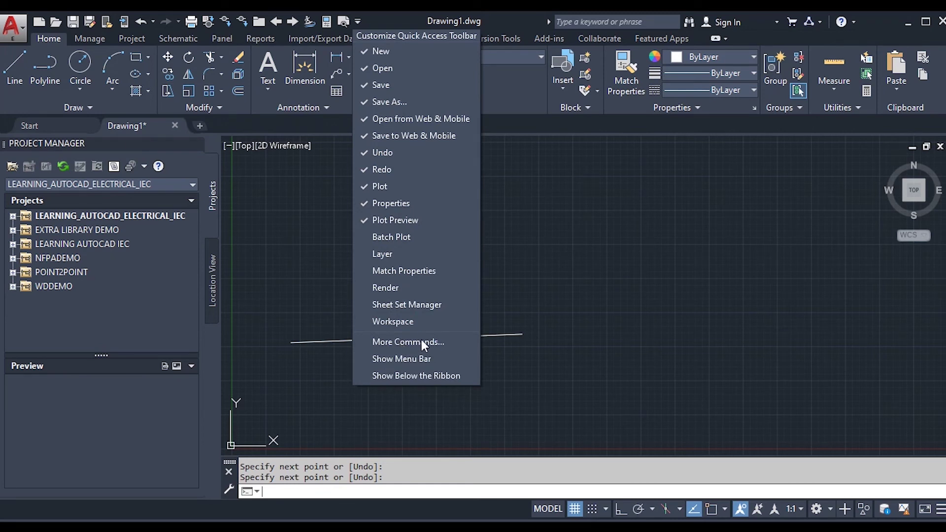
click(420, 342)
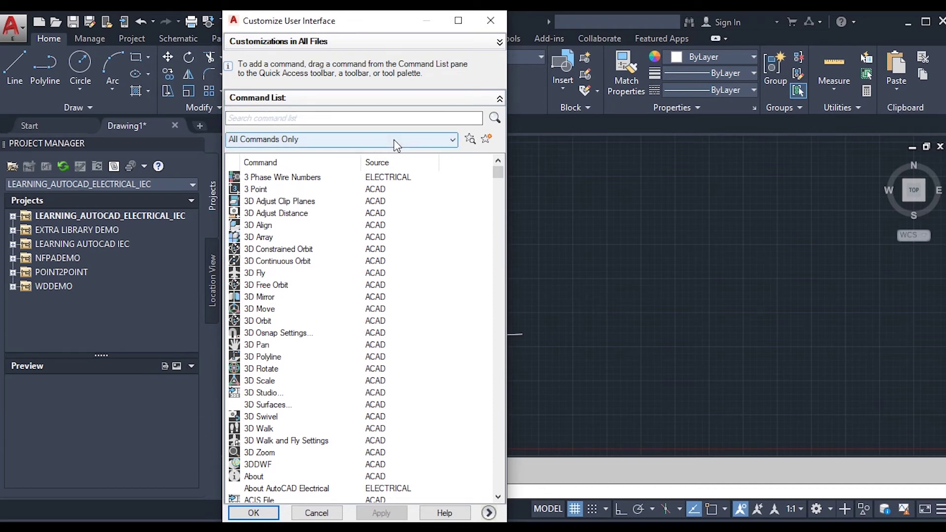
click(437, 142)
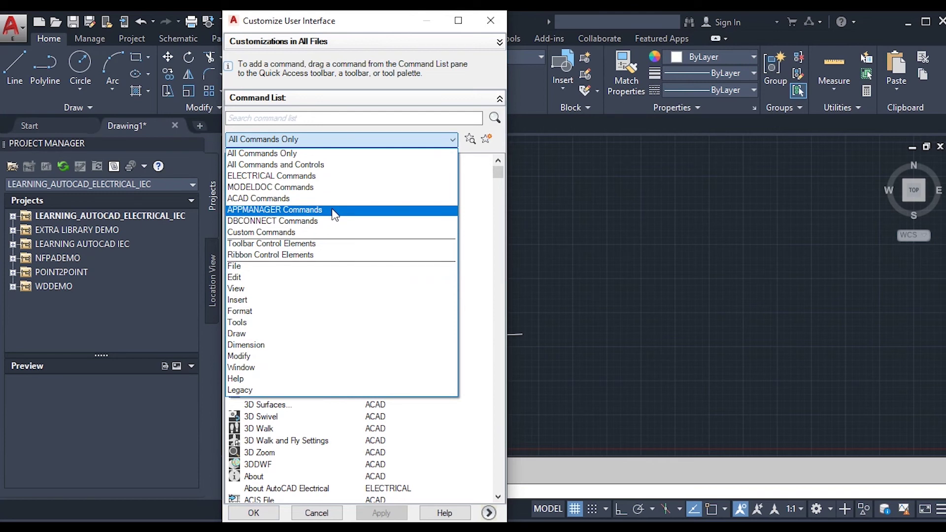
click(320, 176)
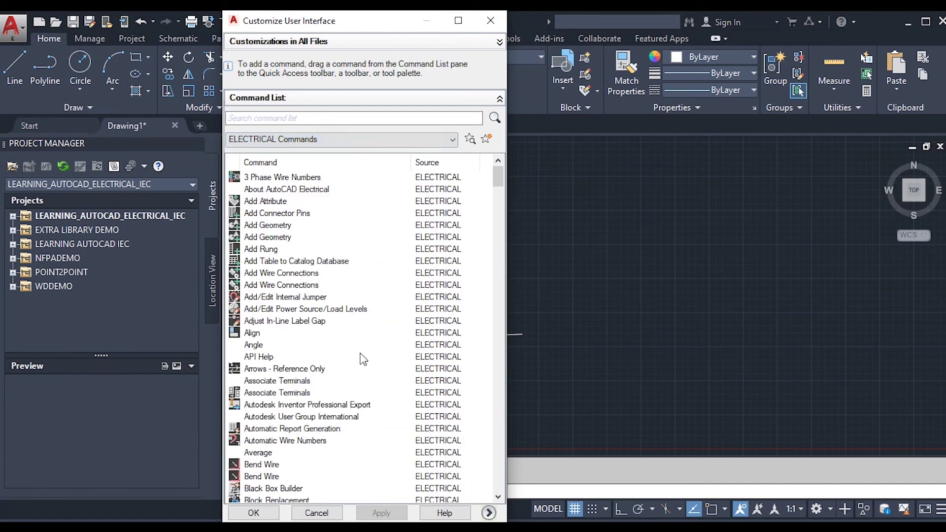
scroll(363, 358, down, 4)
scroll(363, 359, down, 5)
scroll(363, 358, up, 9)
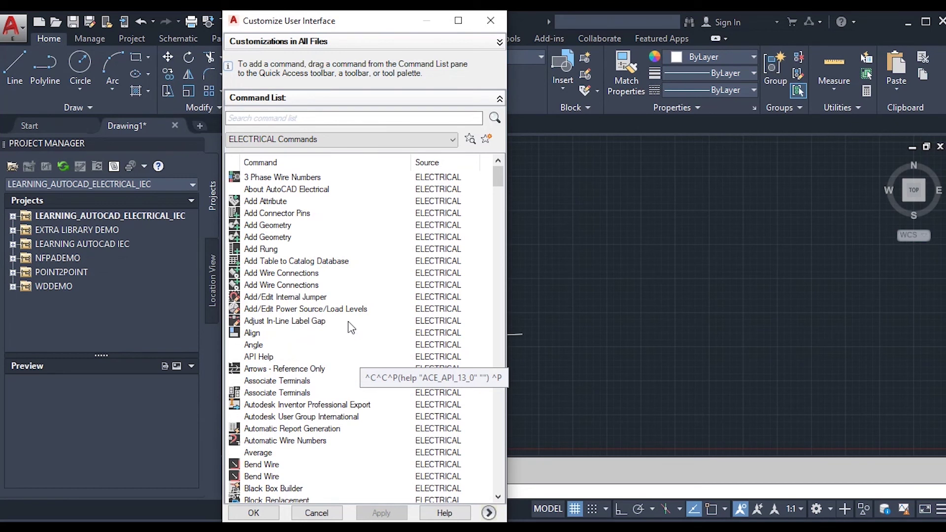
Search the command list for "insert com" and add Insert Component (User Defined List) to the Quick Access Toolbar
click(290, 119)
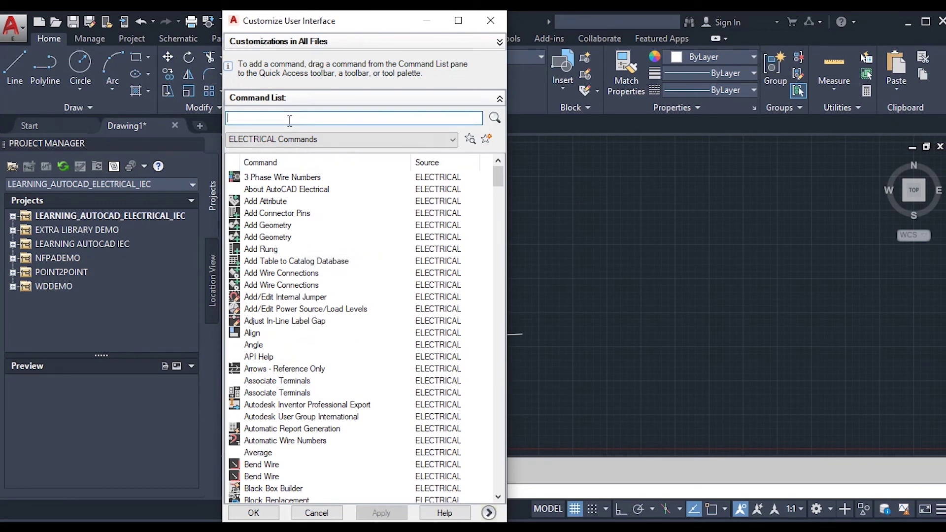
text(insert)
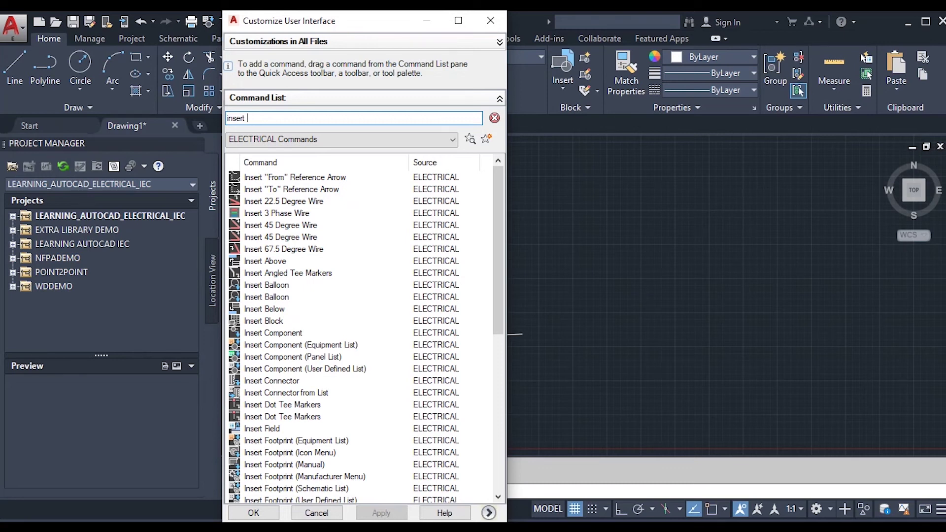
text(com)
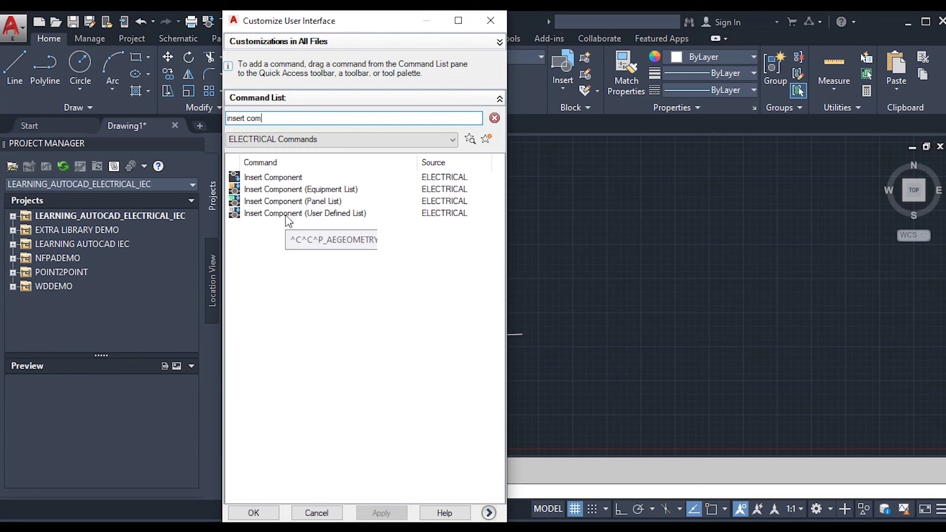
drag(289, 216, 216, 26)
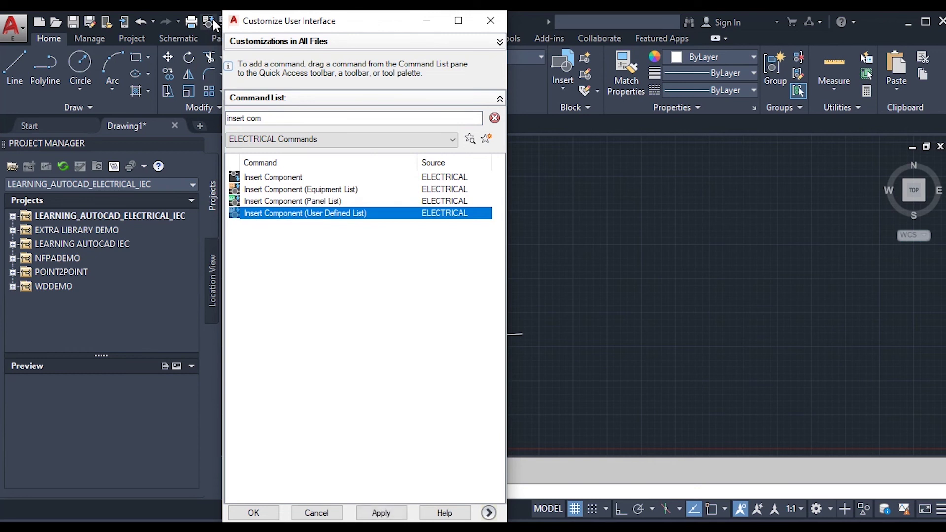
drag(312, 26, 404, 25)
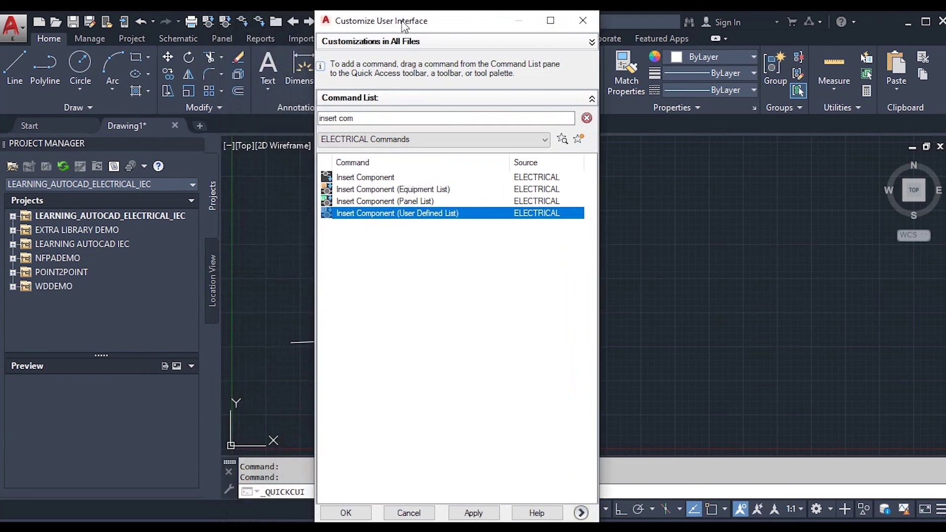
click(346, 513)
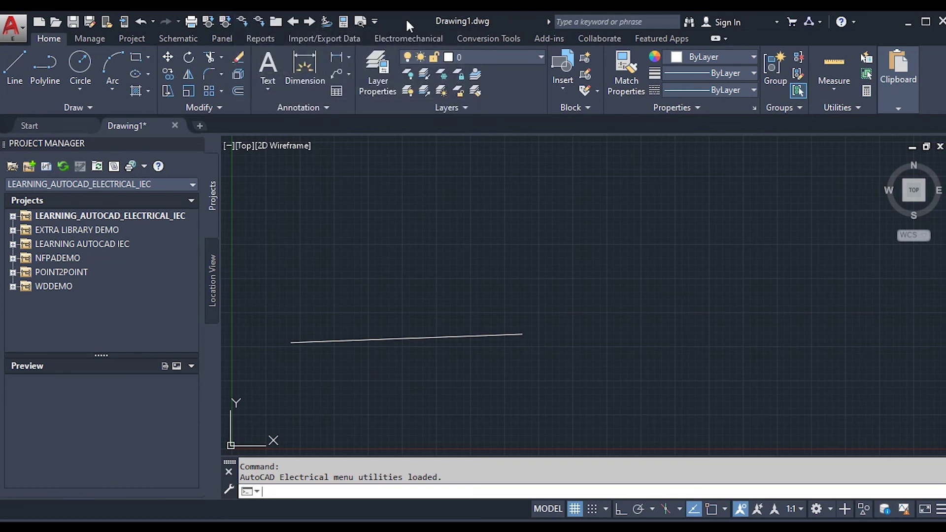
Show the Quick Access Toolbar below the ribbon and return it above the ribbon
click(376, 22)
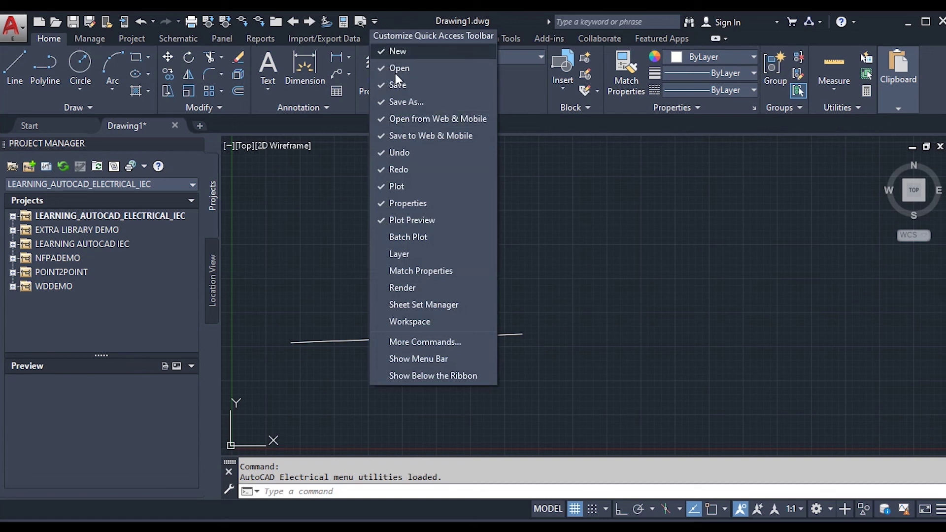
click(426, 376)
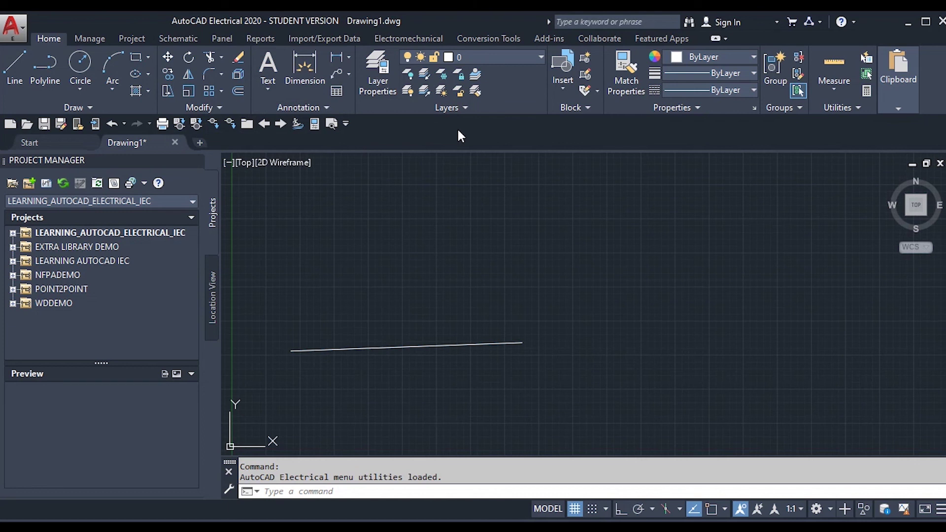
click(347, 124)
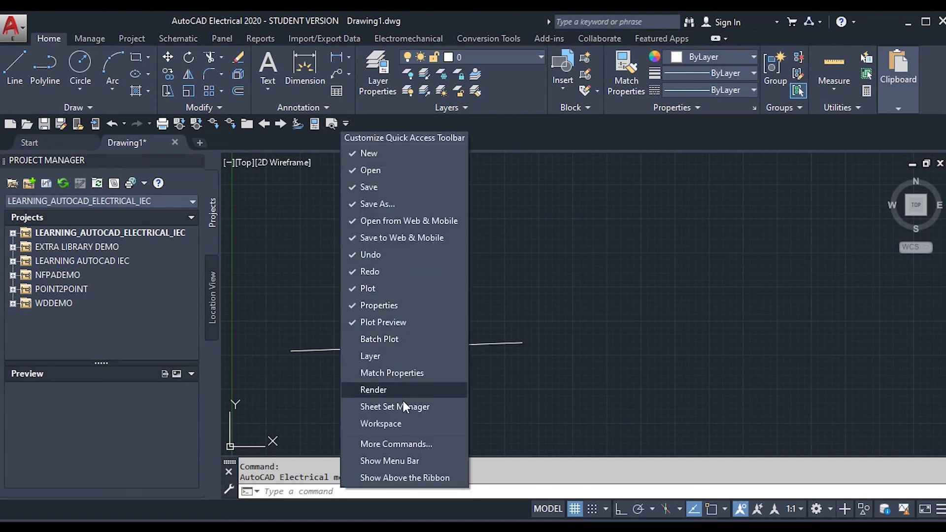
click(384, 479)
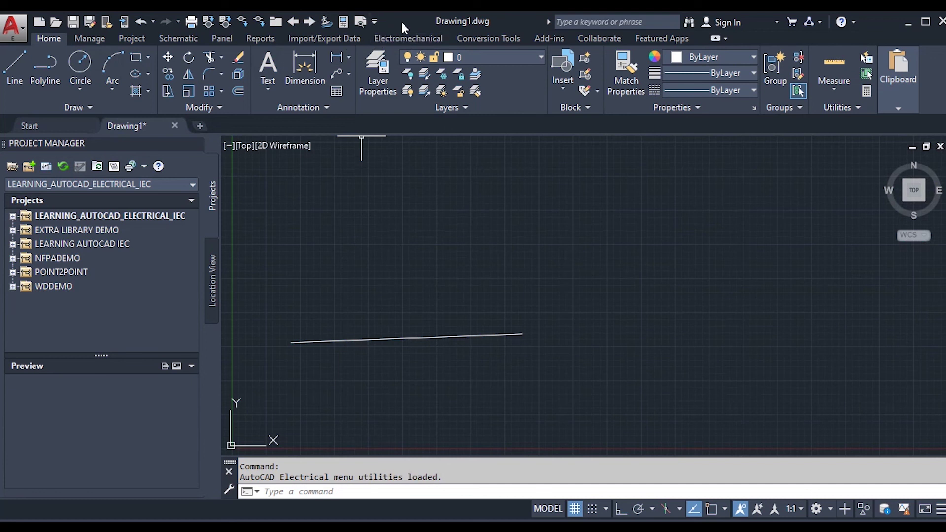
click(376, 21)
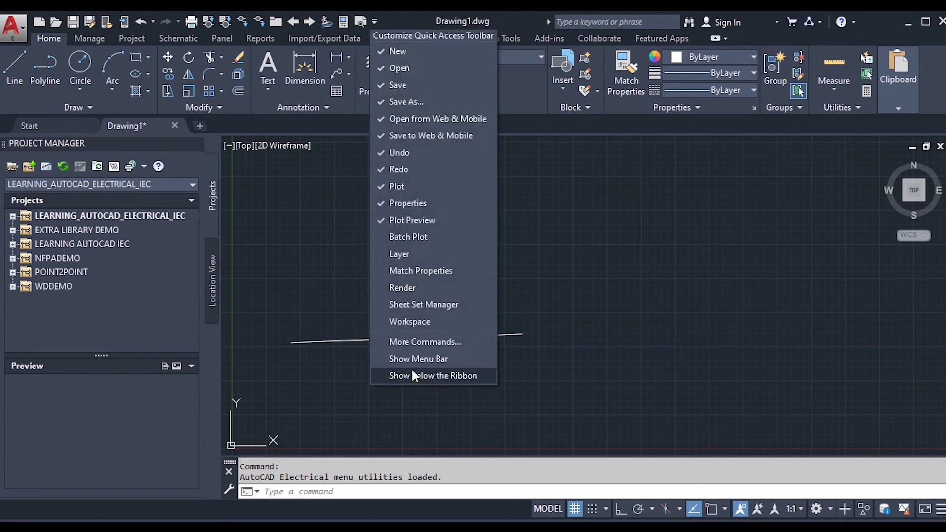
click(378, 18)
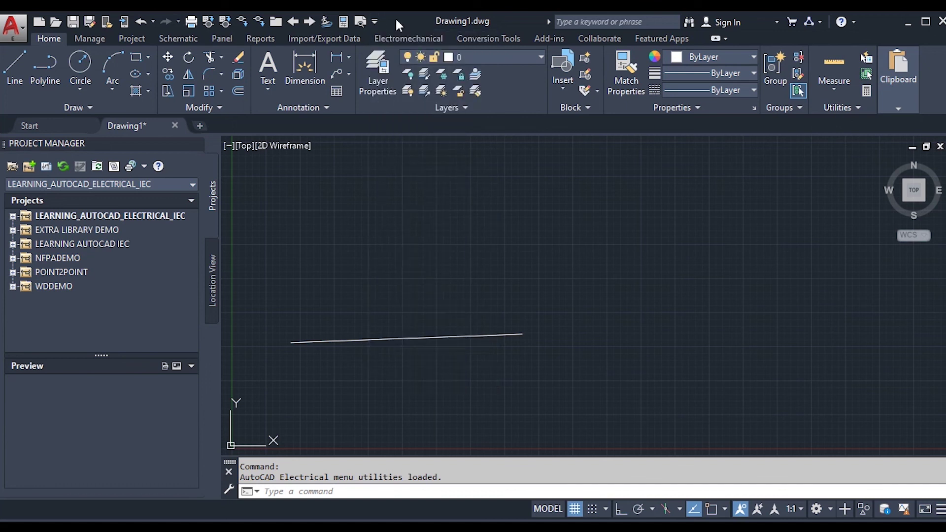